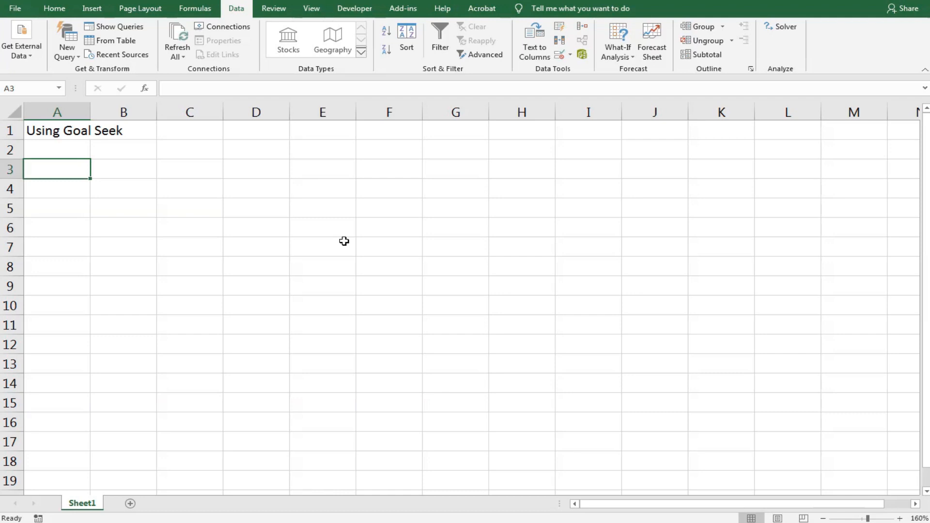
Step: Enter the label "Loan Amount" in A3 and autofit the width of column A
{"action": "type", "text": "Loan"}
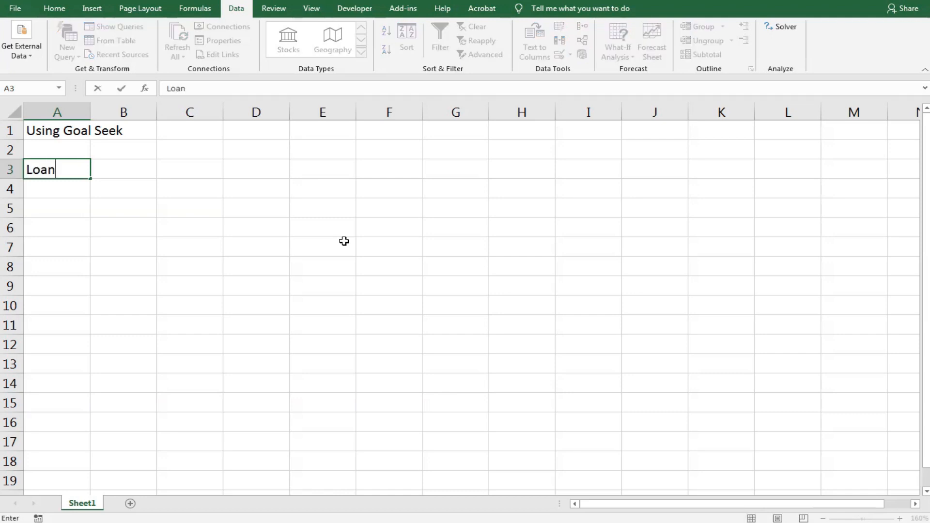
{"action": "type", "text": " Amount"}
{"action": "key", "text": "Return"}
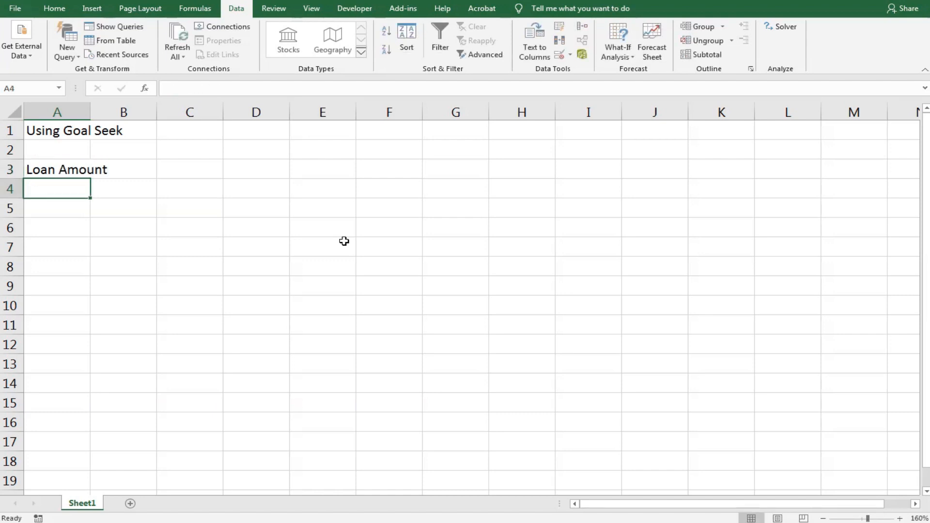
{"action": "double_click", "coordinate": [90, 113]}
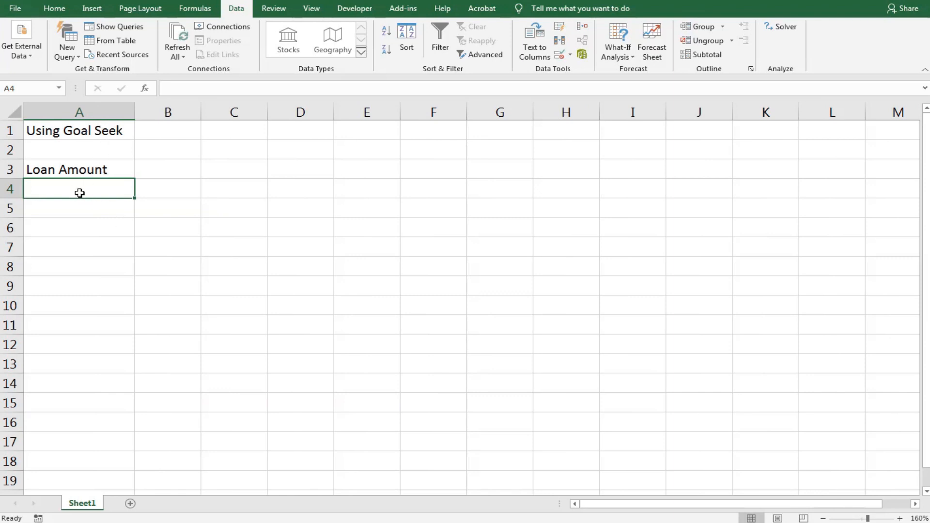
Step: Enter the labels "Rate" in A4, "Term" in A5 and "PMT" in A7
{"action": "type", "text": "Rate"}
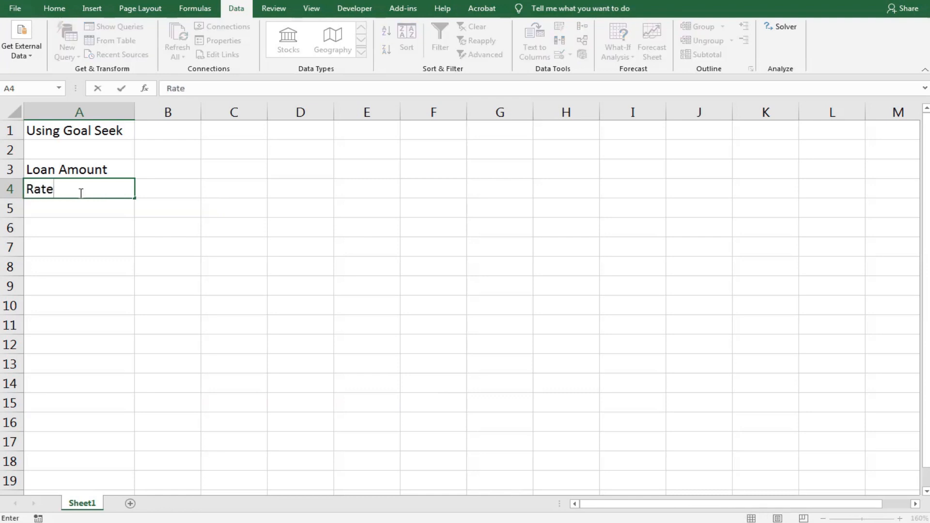
{"action": "key", "text": "Return"}
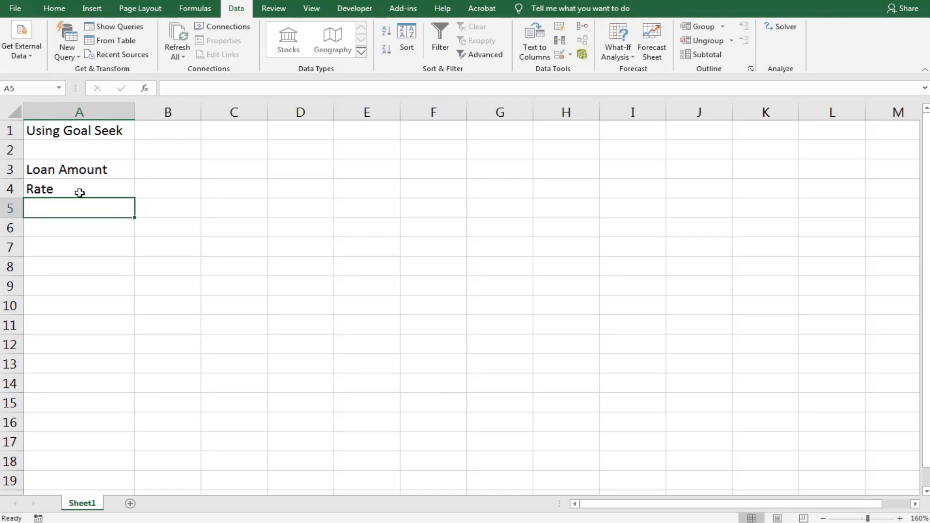
{"action": "type", "text": "Term"}
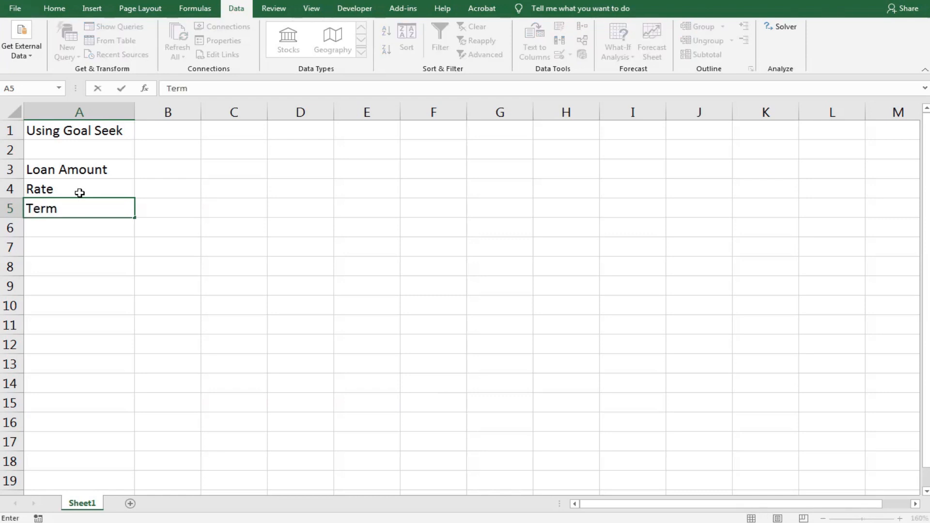
{"action": "key", "text": "Return"}
{"action": "key", "text": "Return"}
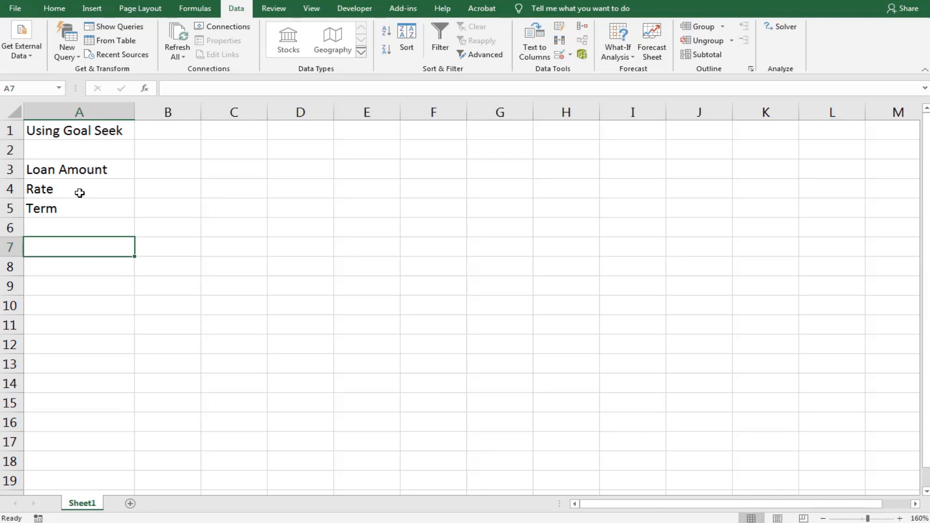
{"action": "type", "text": "PMT"}
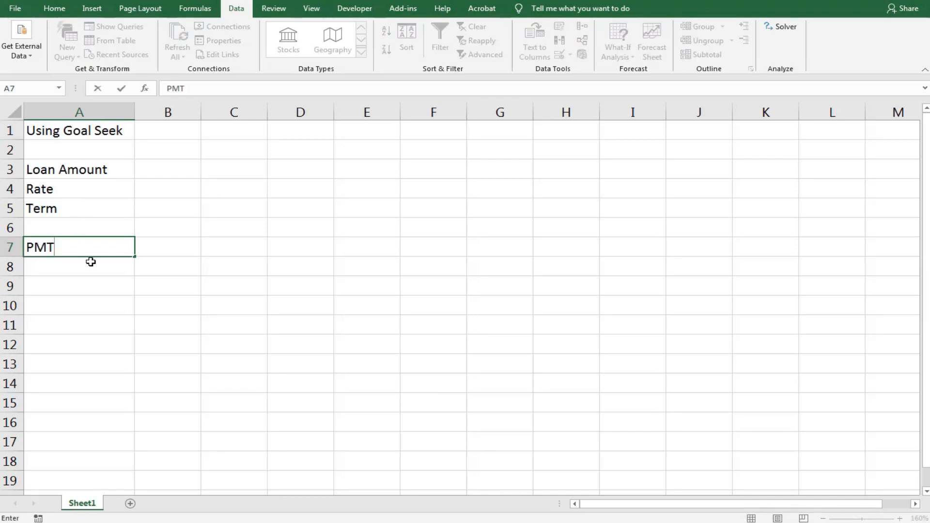
{"action": "key", "text": "Return"}
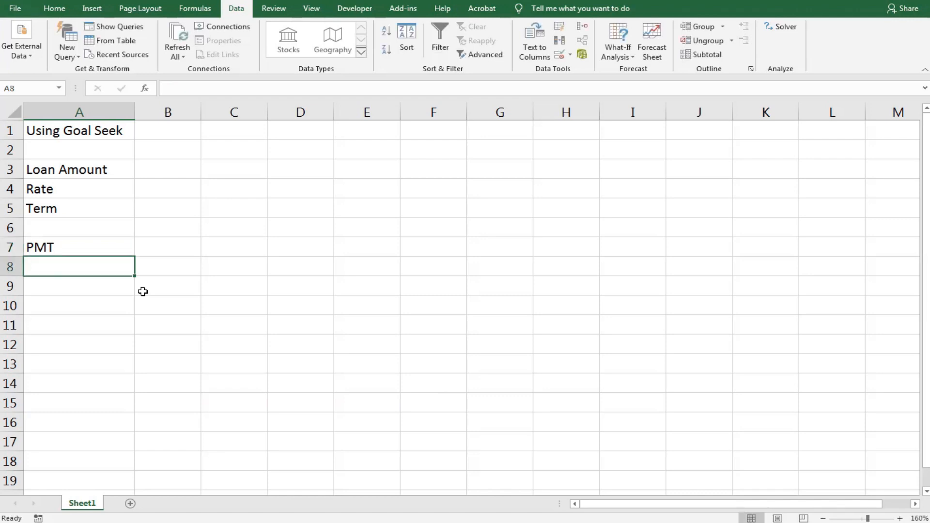
Step: Enter the loan inputs in column B: amount 450000 in B3, rate 2.1% in B4 and term 25 in B5
{"action": "left_click", "coordinate": [164, 245]}
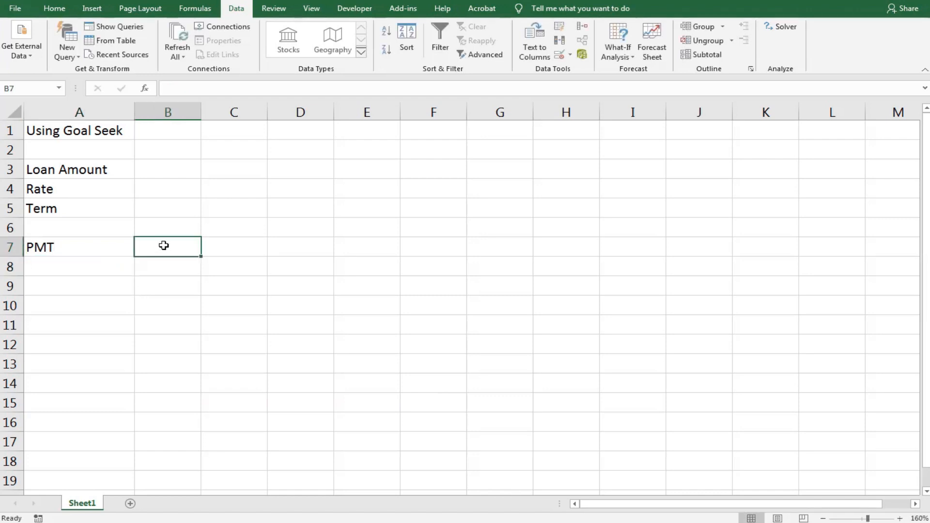
{"action": "left_click", "coordinate": [147, 173]}
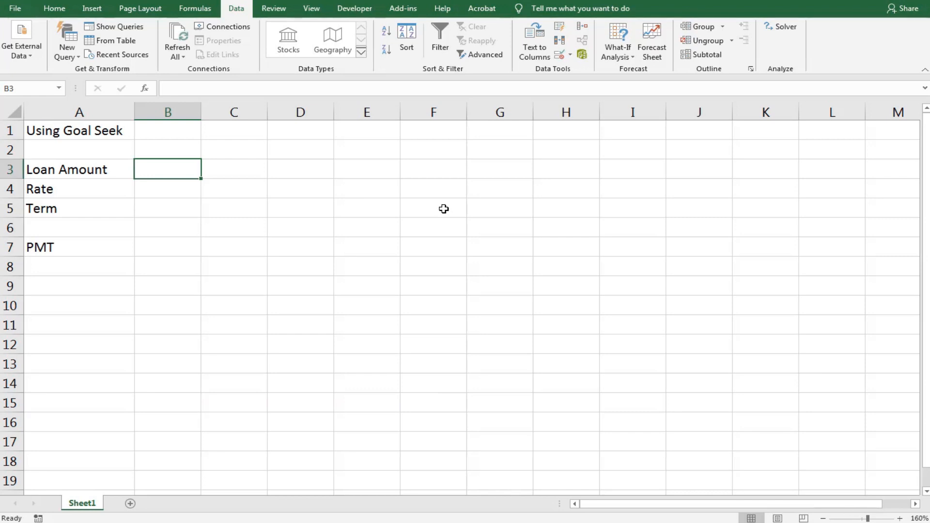
{"action": "type", "text": "4500"}
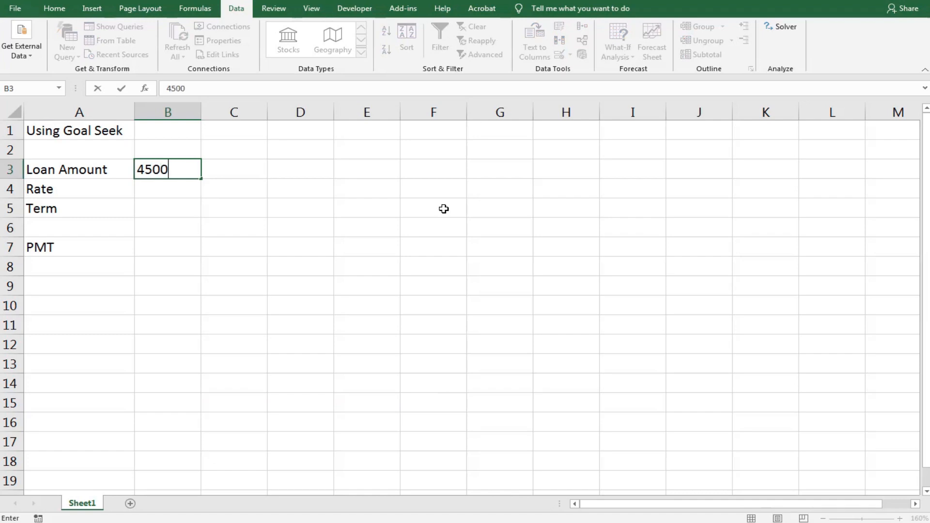
{"action": "type", "text": "00"}
{"action": "key", "text": "Return"}
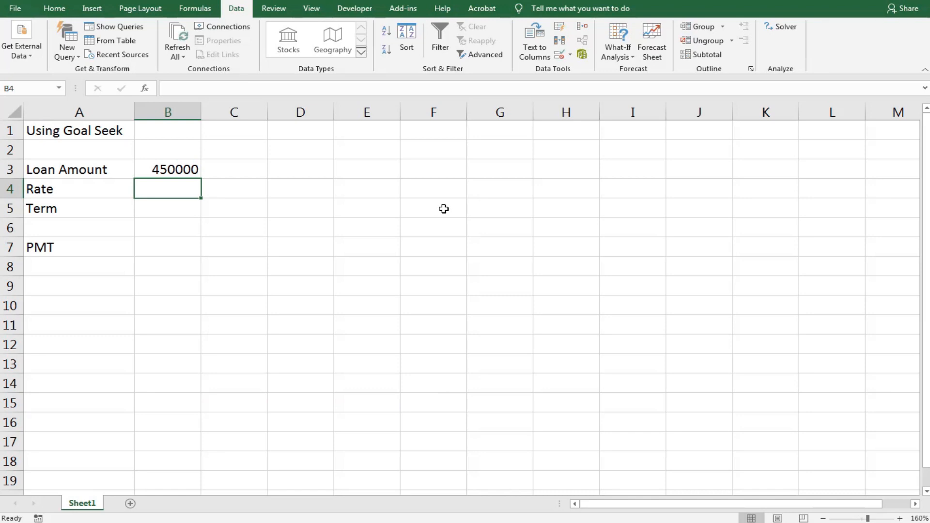
{"action": "type", "text": "2"}
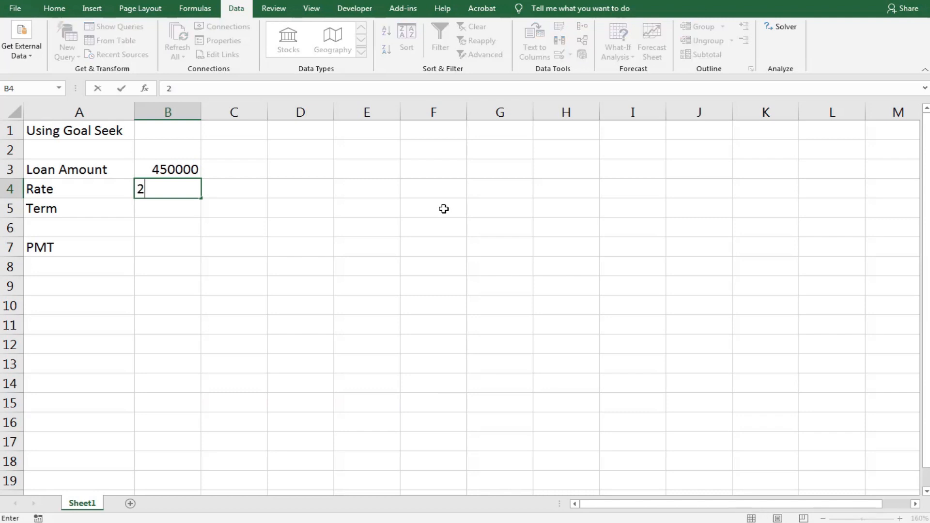
{"action": "type", "text": ".1%"}
{"action": "key", "text": "Return"}
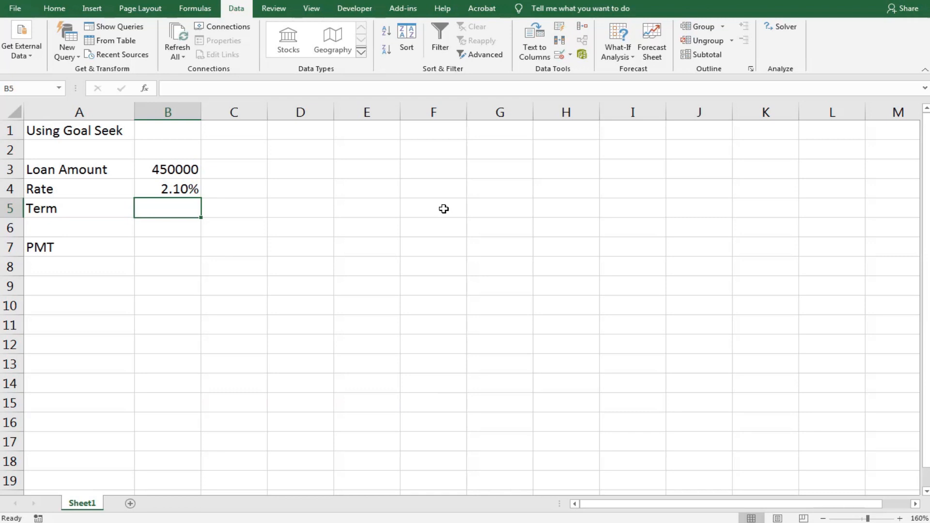
{"action": "type", "text": "2"}
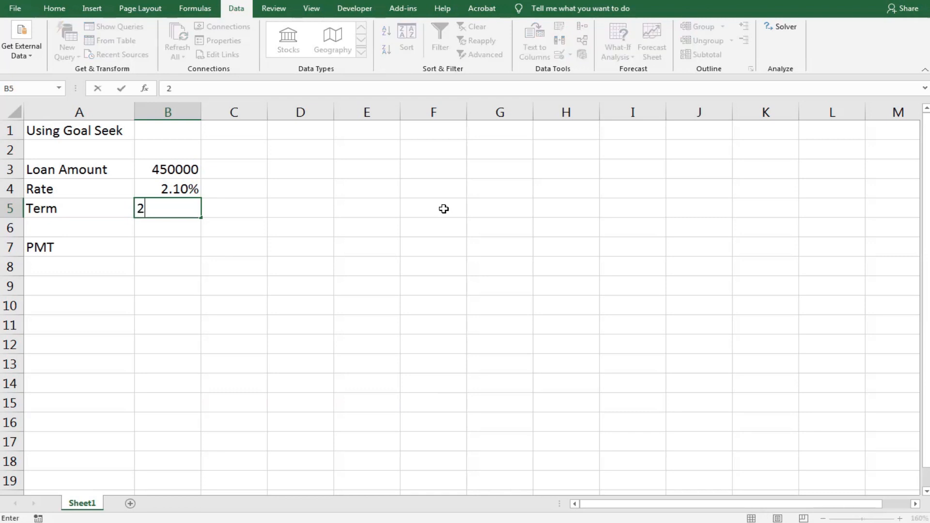
{"action": "type", "text": "5"}
{"action": "key", "text": "Return"}
{"action": "key", "text": "Return"}
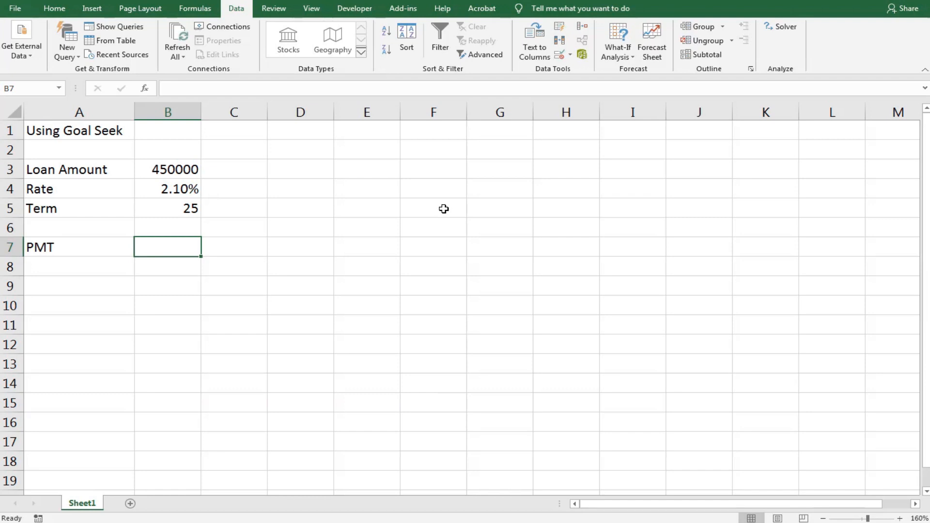
Step: Find the PMT function and insert it in B7, moving its arguments dialog clear of the worksheet data
{"action": "left_click", "coordinate": [145, 90]}
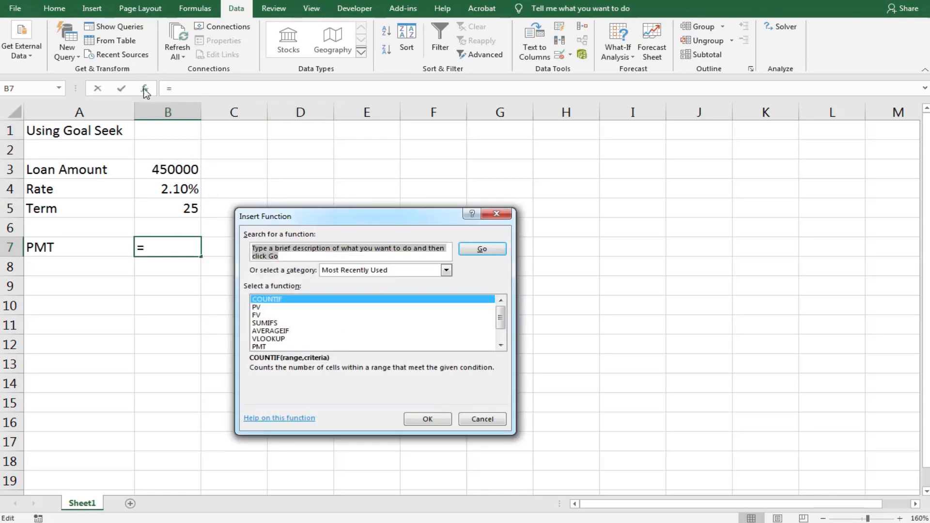
{"action": "type", "text": "PMT"}
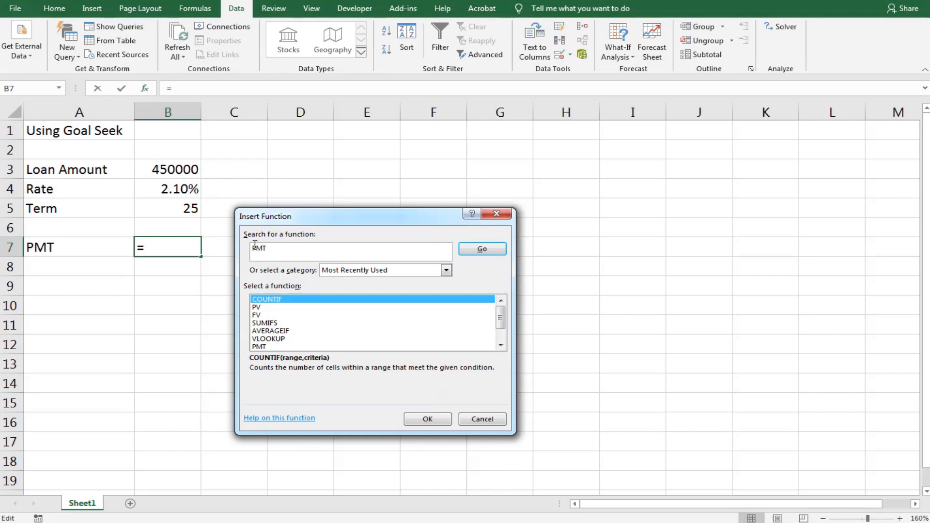
{"action": "left_click", "coordinate": [497, 250]}
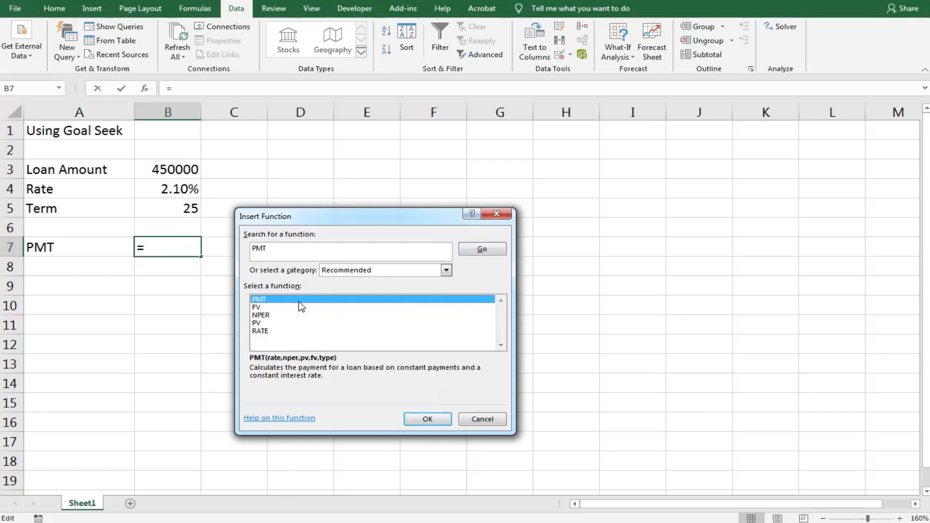
{"action": "left_click", "coordinate": [428, 420]}
{"action": "left_click_drag", "start_coordinate": [291, 230], "coordinate": [335, 159]}
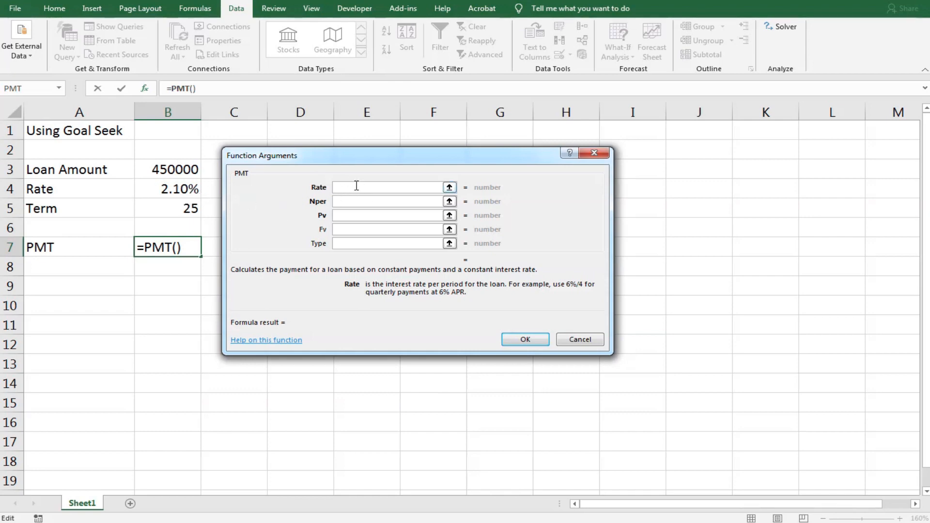
Step: Set the PMT function's Rate argument to B4/12 and its Nper argument to B5*12
{"action": "left_click", "coordinate": [174, 190]}
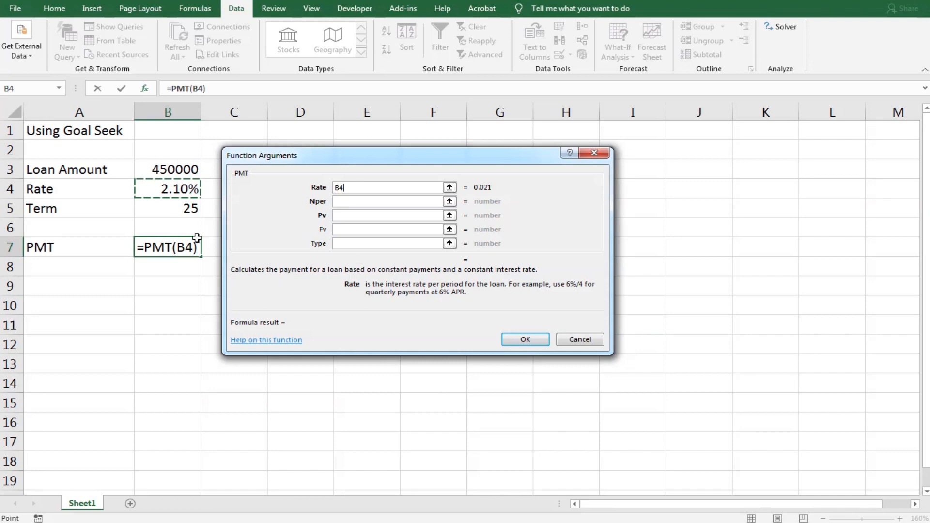
{"action": "left_click", "coordinate": [350, 187]}
{"action": "type", "text": "/12"}
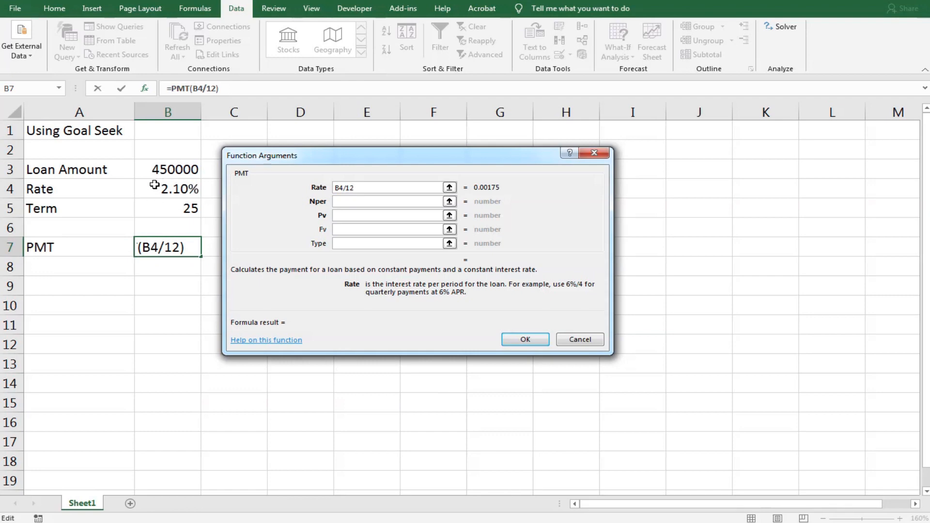
{"action": "left_click", "coordinate": [350, 202]}
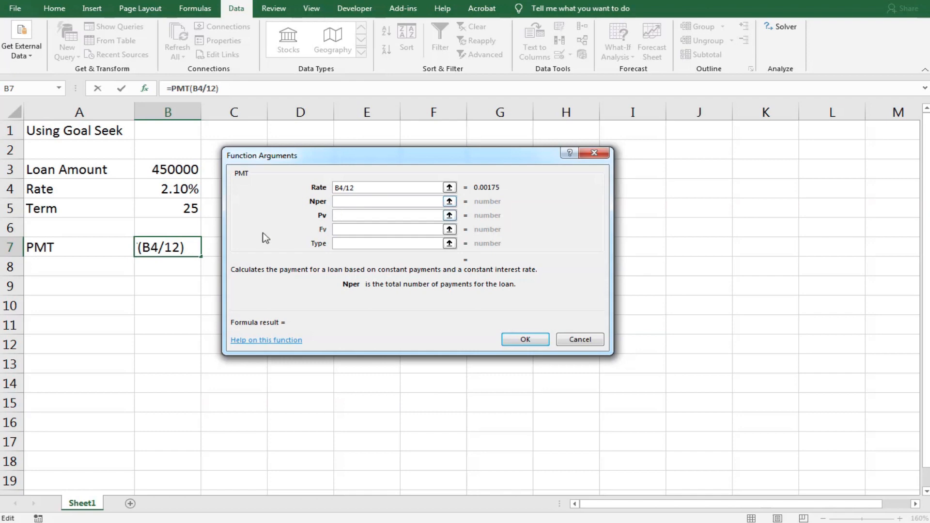
{"action": "left_click", "coordinate": [172, 208]}
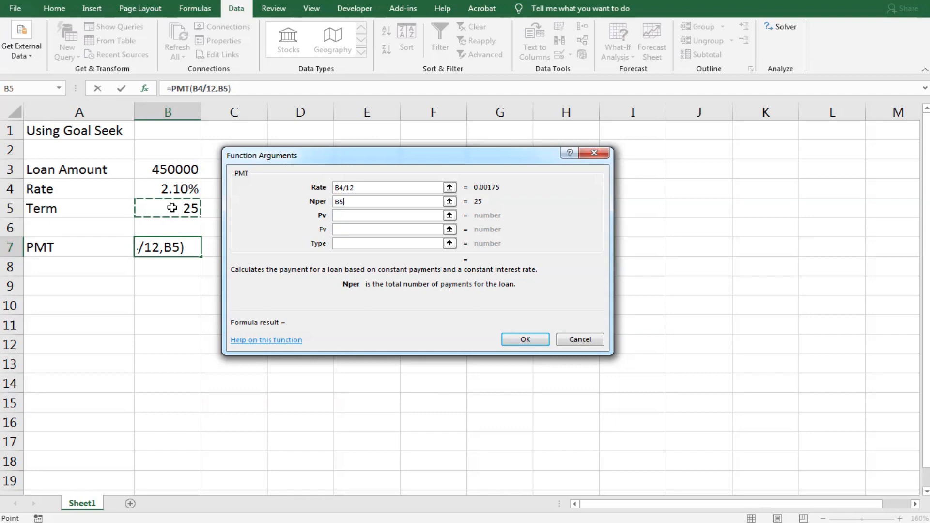
{"action": "type", "text": "*"}
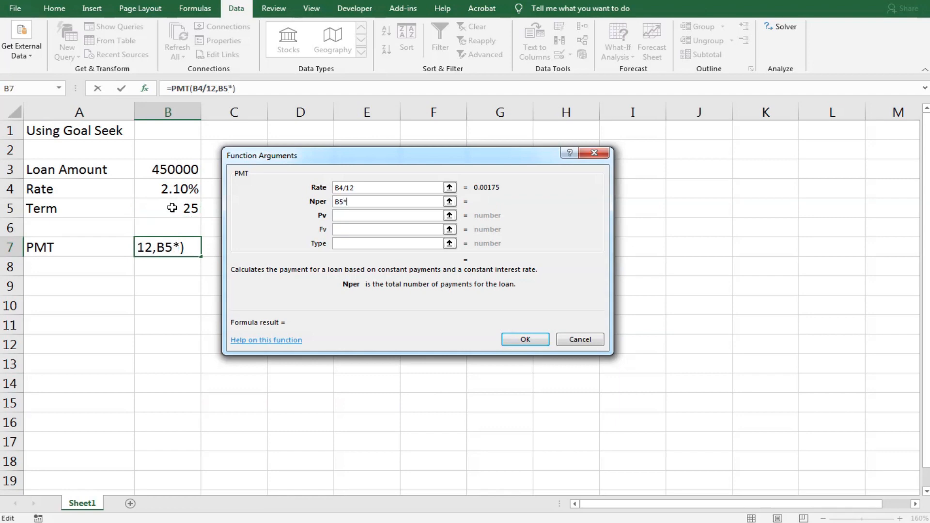
{"action": "type", "text": "12"}
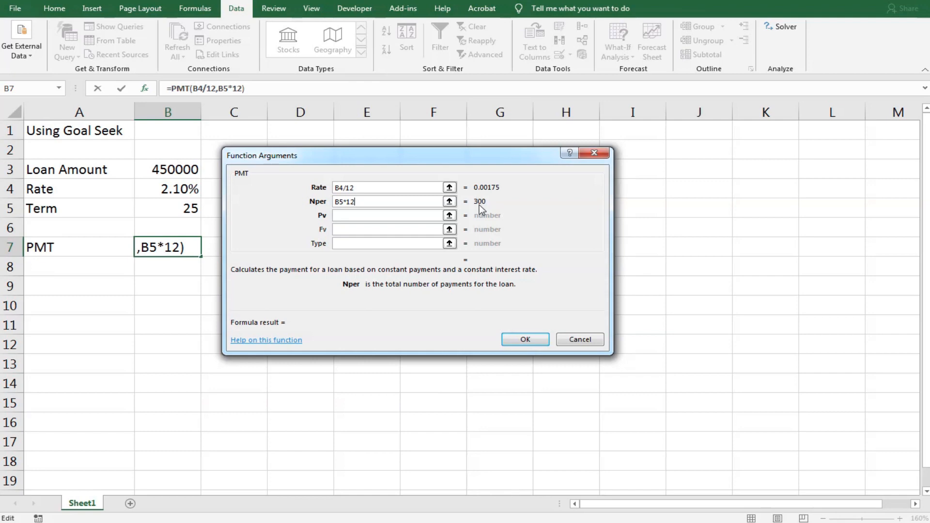
Step: Set the PMT function's Pv argument to -B3 and complete the formula in B7
{"action": "left_click", "coordinate": [356, 216]}
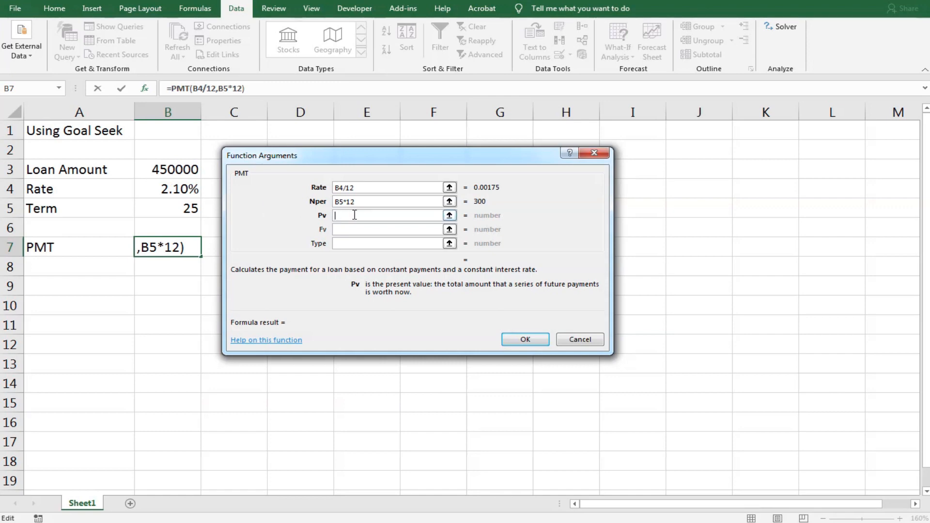
{"action": "type", "text": "-"}
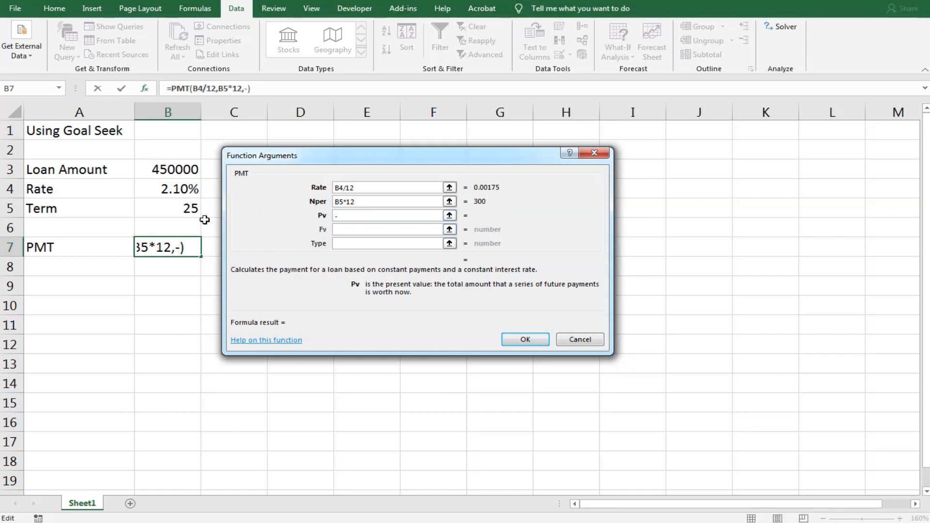
{"action": "left_click", "coordinate": [146, 169]}
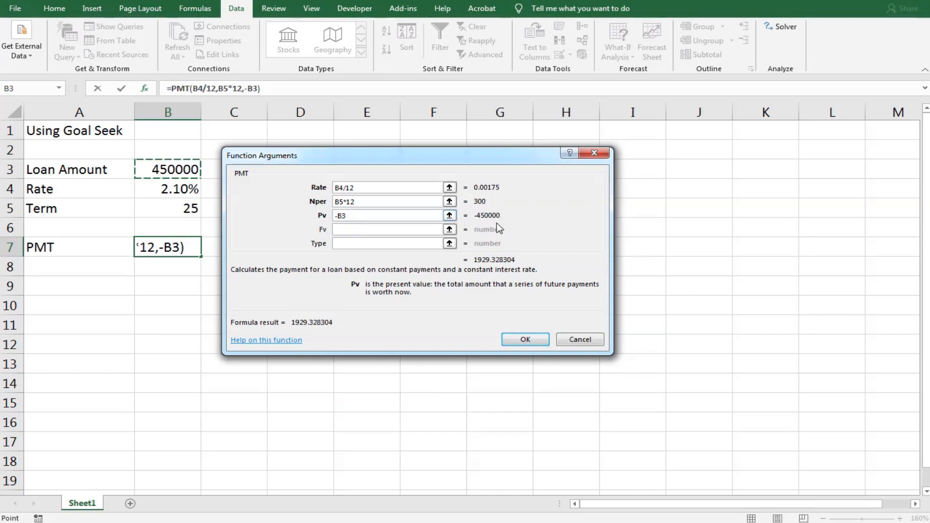
{"action": "left_click", "coordinate": [525, 339]}
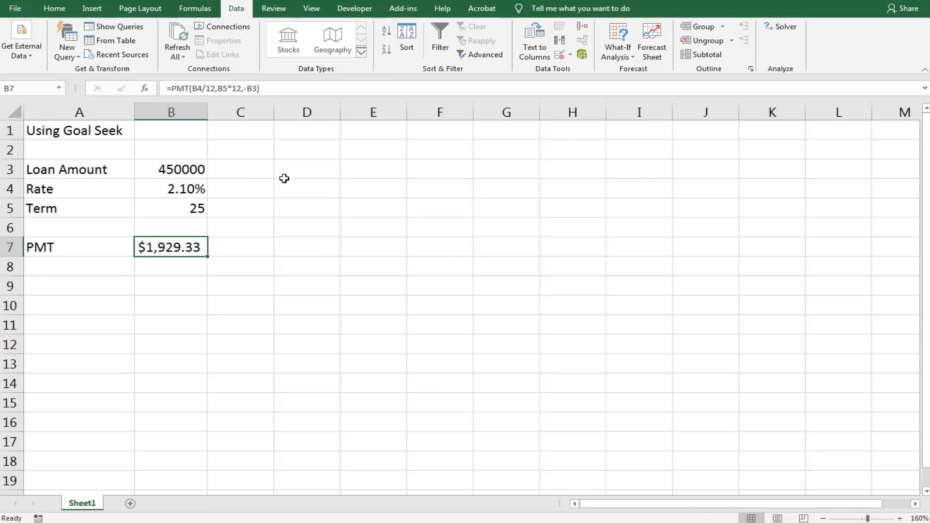
Step: Change the loan amount in B3 to 445000
{"action": "left_click", "coordinate": [187, 163]}
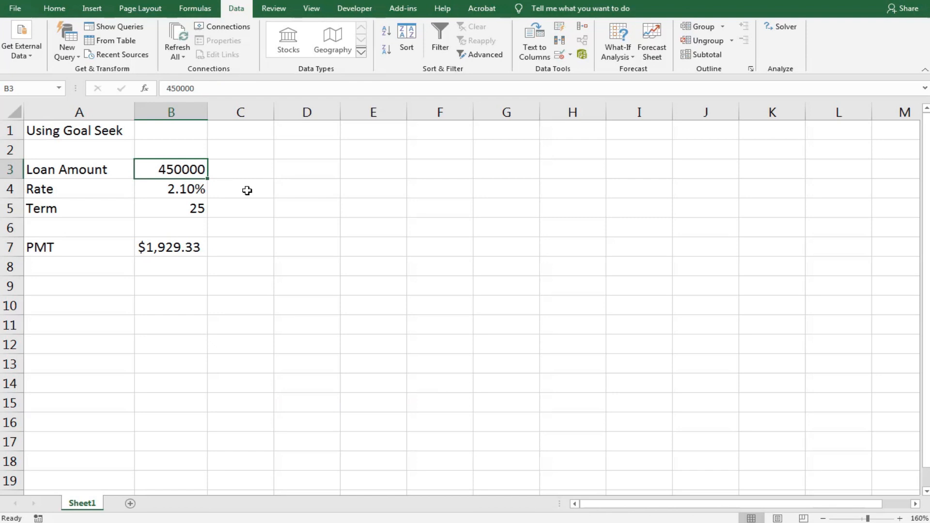
{"action": "type", "text": "4450"}
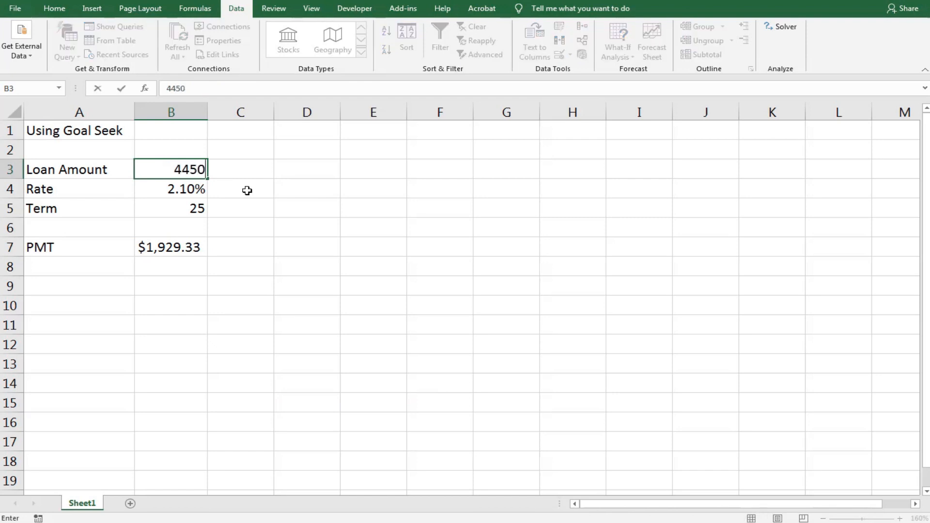
{"action": "type", "text": "00"}
{"action": "key", "text": "Return"}
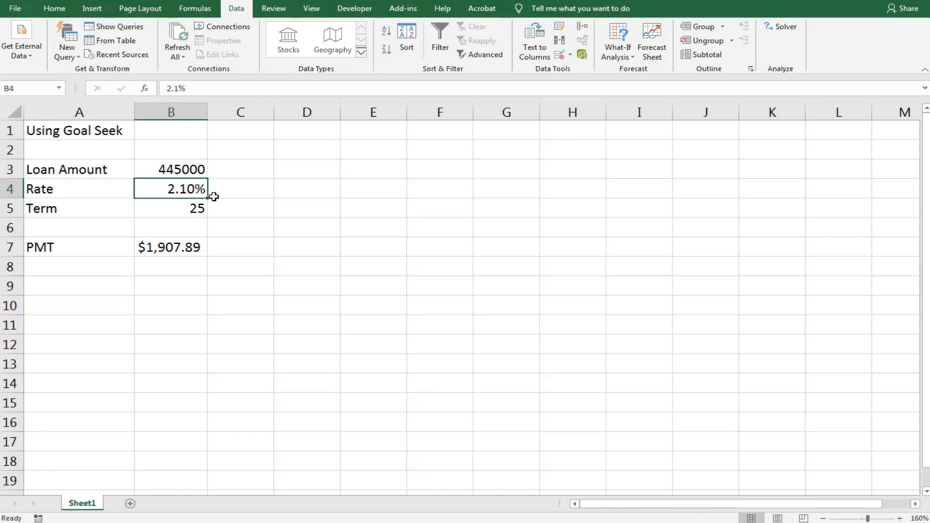
Step: Change the loan amount in B3 to 450000
{"action": "left_click", "coordinate": [191, 166]}
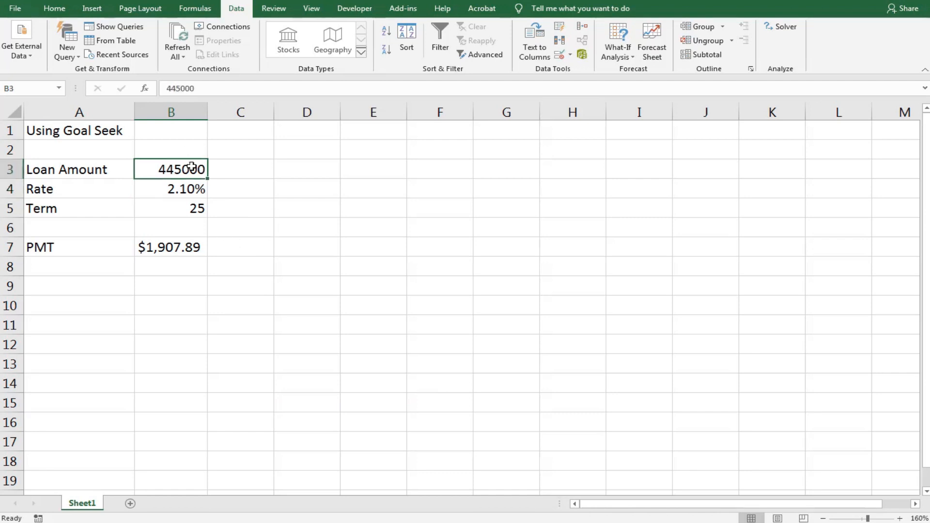
{"action": "type", "text": "45000"}
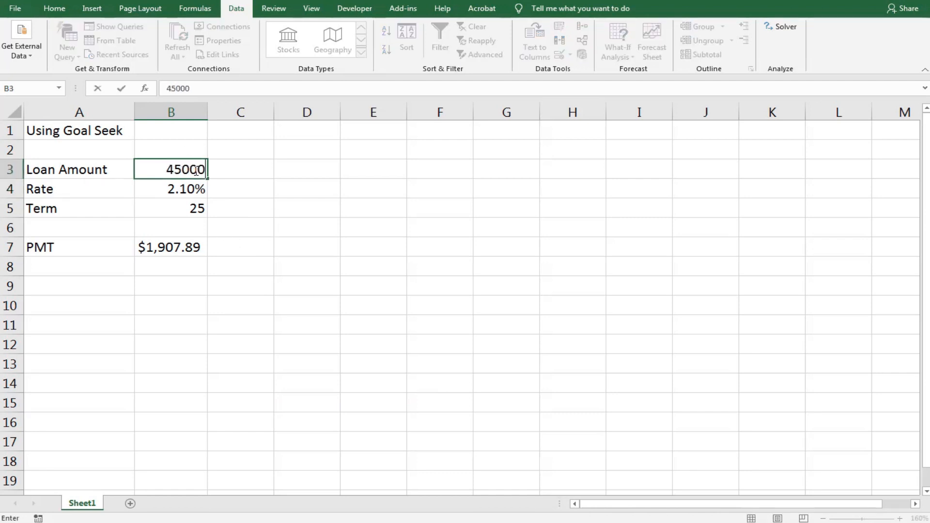
{"action": "type", "text": "0"}
{"action": "left_click", "coordinate": [268, 180]}
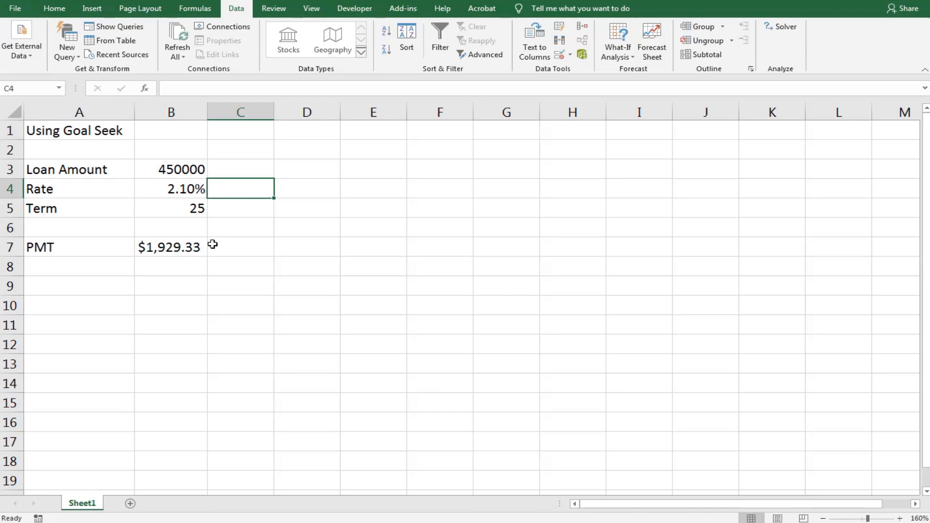
Step: Start Goal Seek with the payment cell B7 as the set cell and move its dialog close to the loan data
{"action": "left_click", "coordinate": [171, 247]}
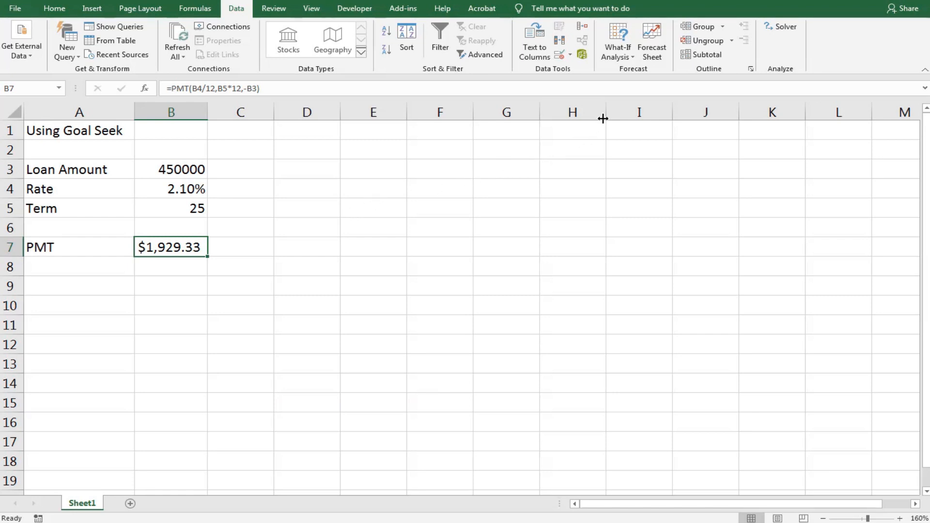
{"action": "left_click", "coordinate": [632, 56]}
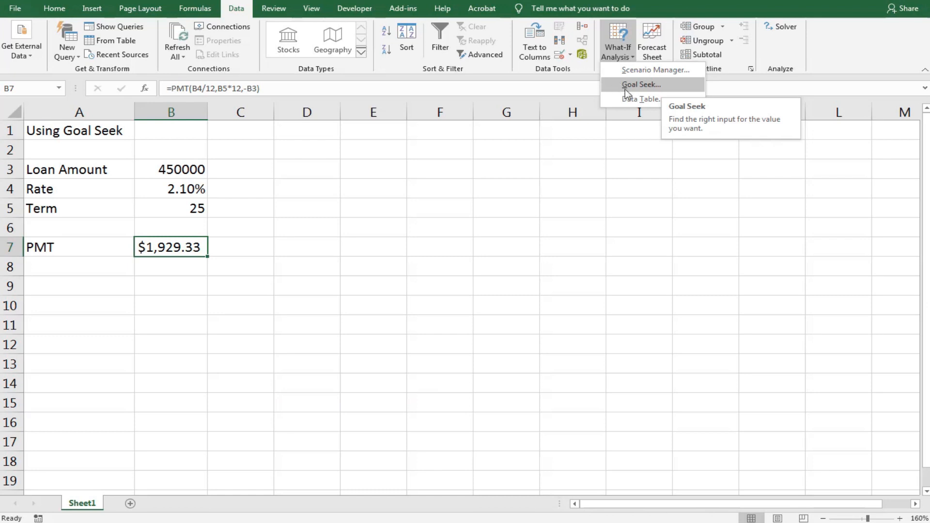
{"action": "left_click", "coordinate": [662, 85]}
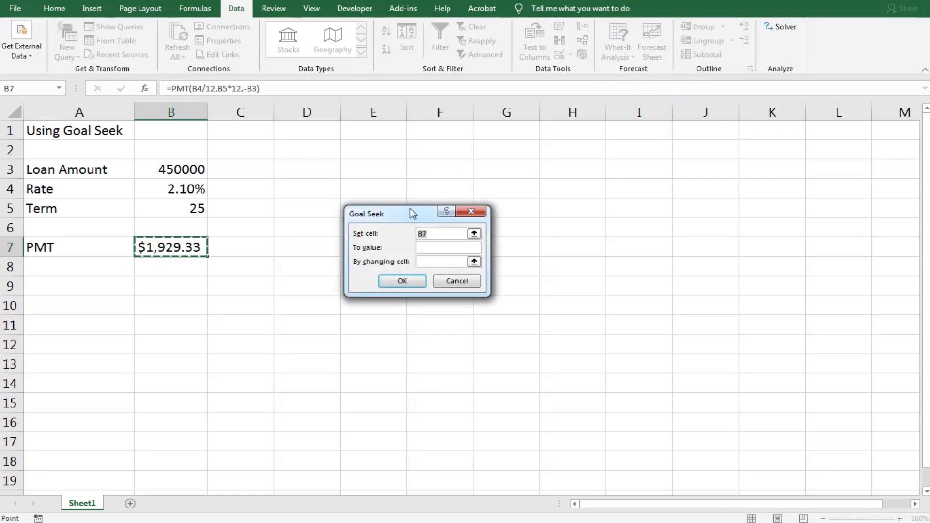
{"action": "left_click_drag", "start_coordinate": [410, 209], "coordinate": [278, 162]}
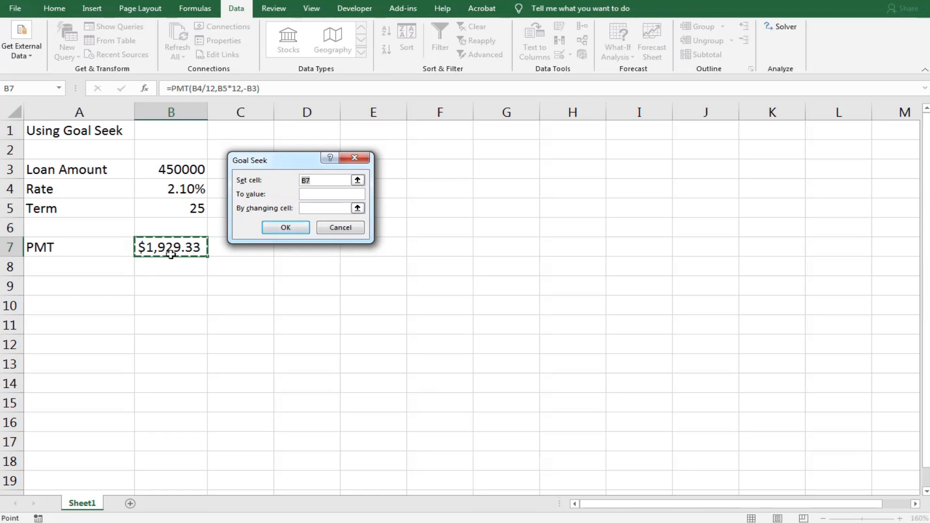
Step: Goal-seek the payment to a value of 1800 by changing the loan amount in B3, and keep the solution
{"action": "left_click", "coordinate": [338, 194]}
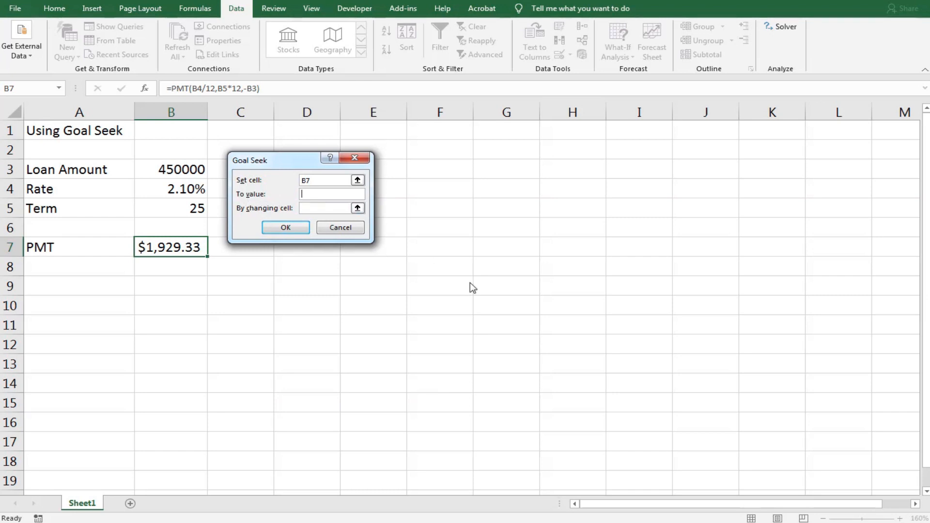
{"action": "type", "text": "1800"}
{"action": "left_click", "coordinate": [322, 207]}
{"action": "left_click", "coordinate": [187, 170]}
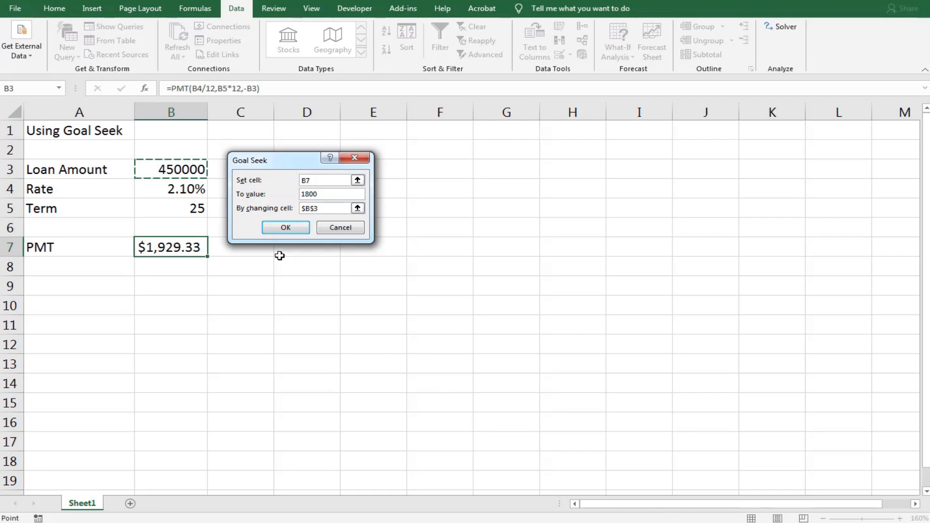
{"action": "left_click", "coordinate": [286, 231]}
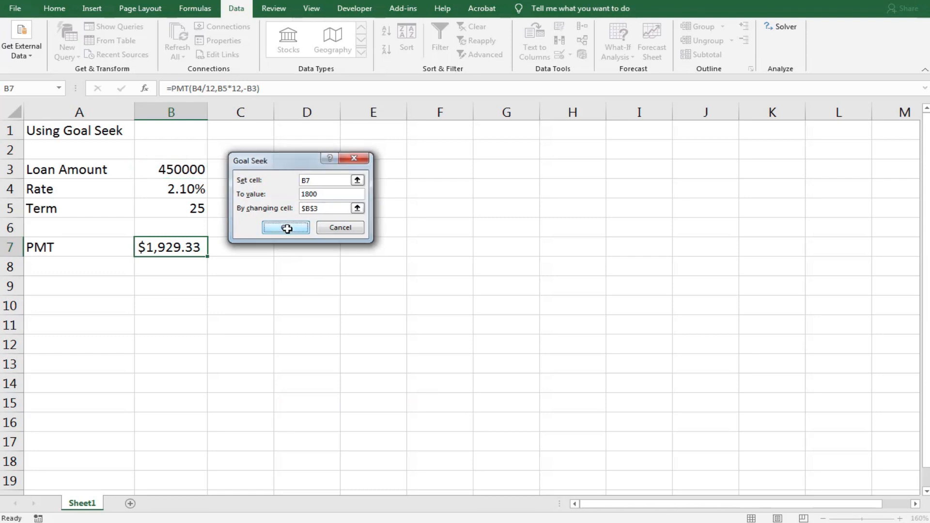
{"action": "left_click_drag", "start_coordinate": [260, 157], "coordinate": [315, 169]}
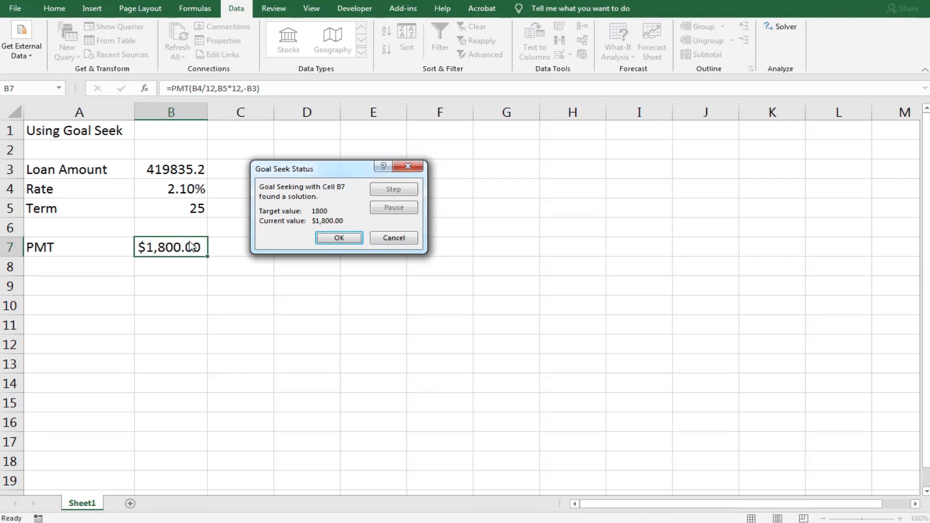
{"action": "left_click", "coordinate": [339, 238]}
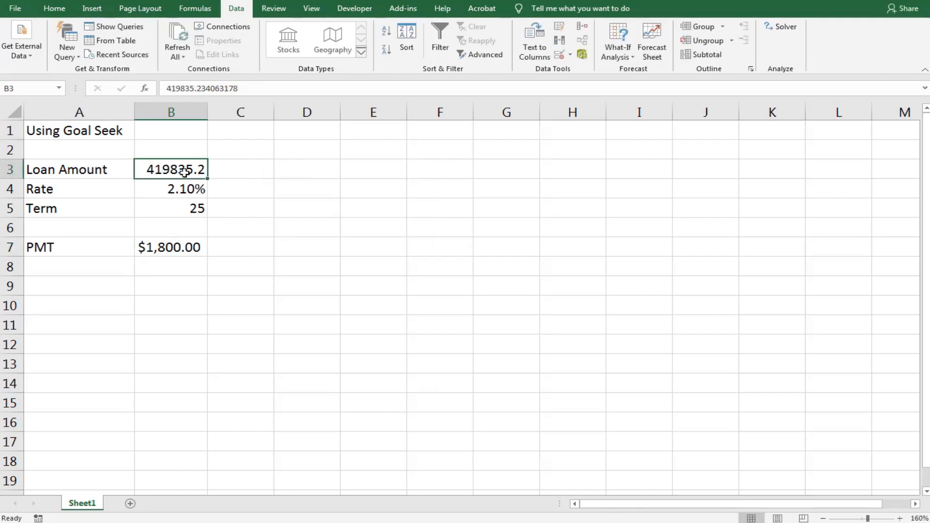
Step: Apply the Accounting number format with a dollar sign to the loan amount in B3
{"action": "left_click", "coordinate": [56, 9]}
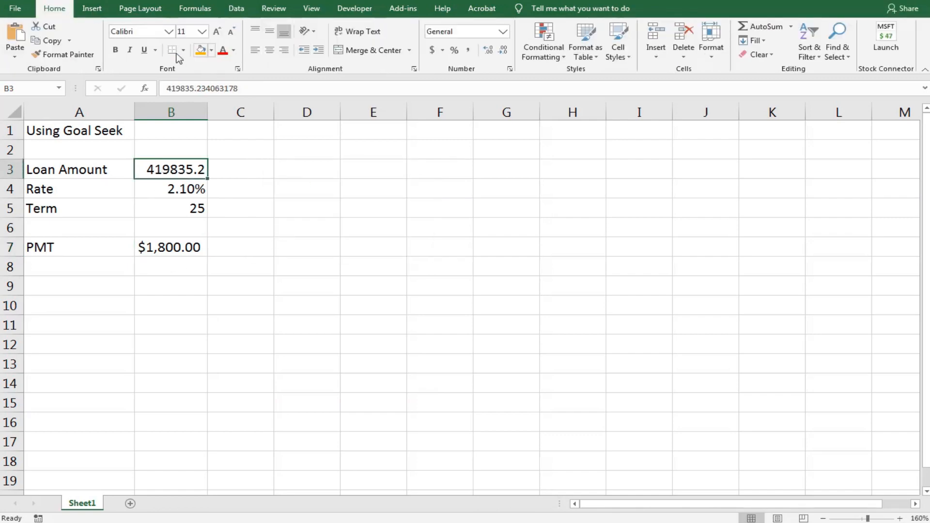
{"action": "left_click", "coordinate": [432, 50]}
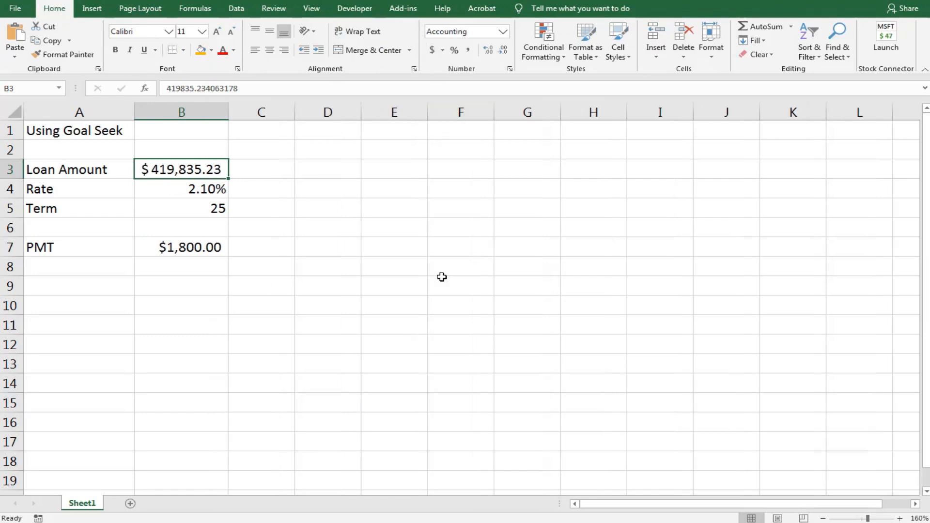